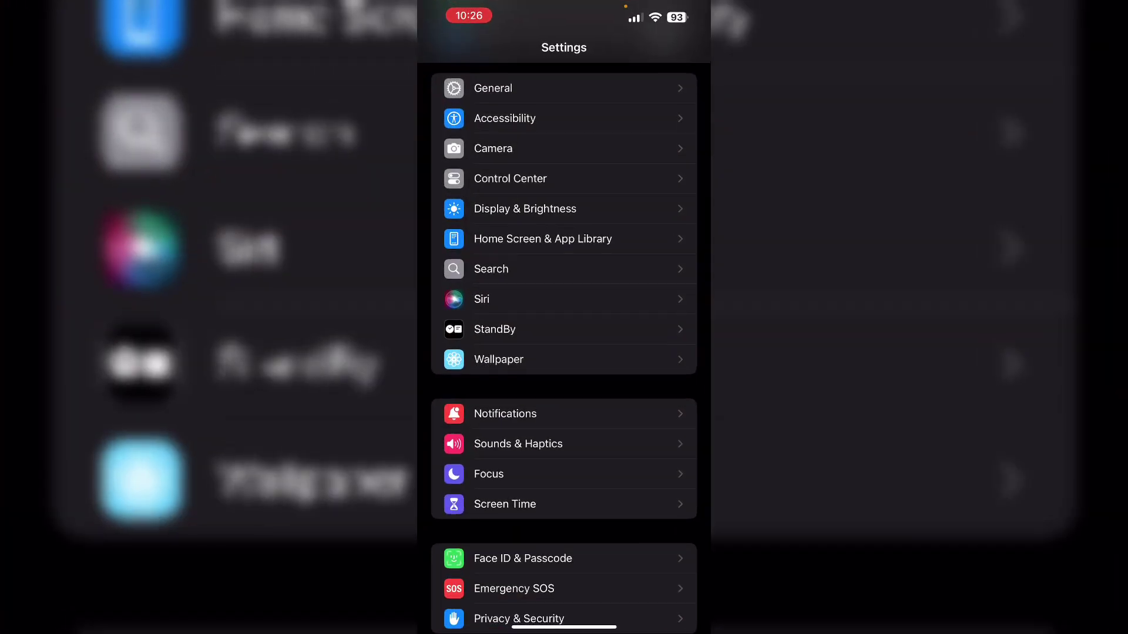
{"action": "scroll", "coordinate": [564, 317], "scroll_direction": "down", "scroll_amount": 5}
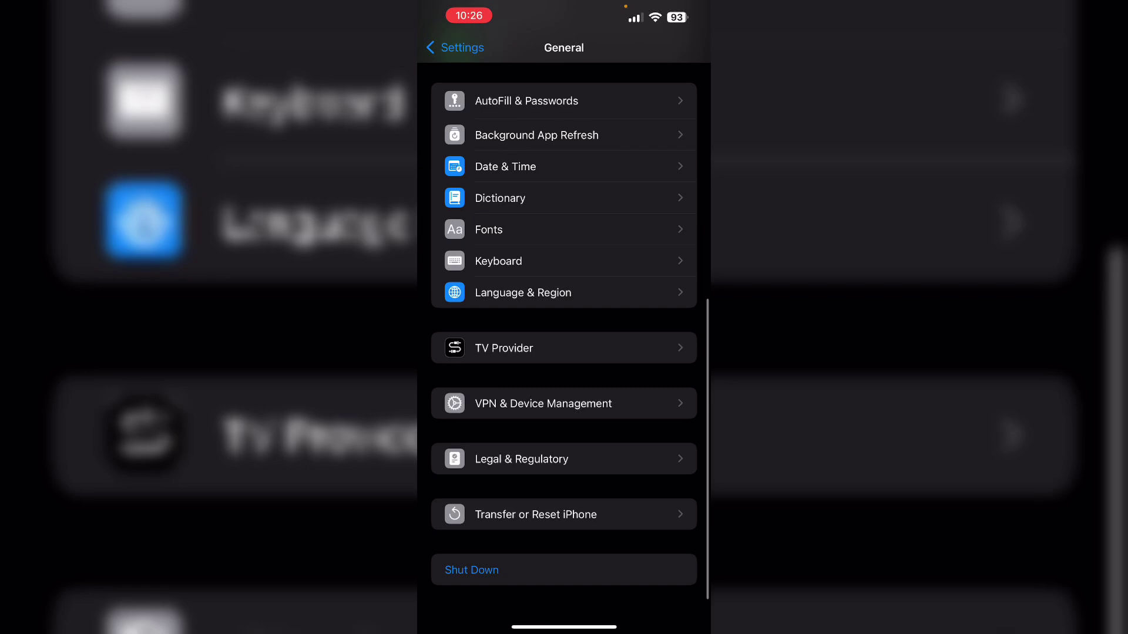
- Open Transfer or Reset iPhone, bring up the Reset options, and cancel without resetting
{"action": "left_click", "coordinate": [536, 514]}
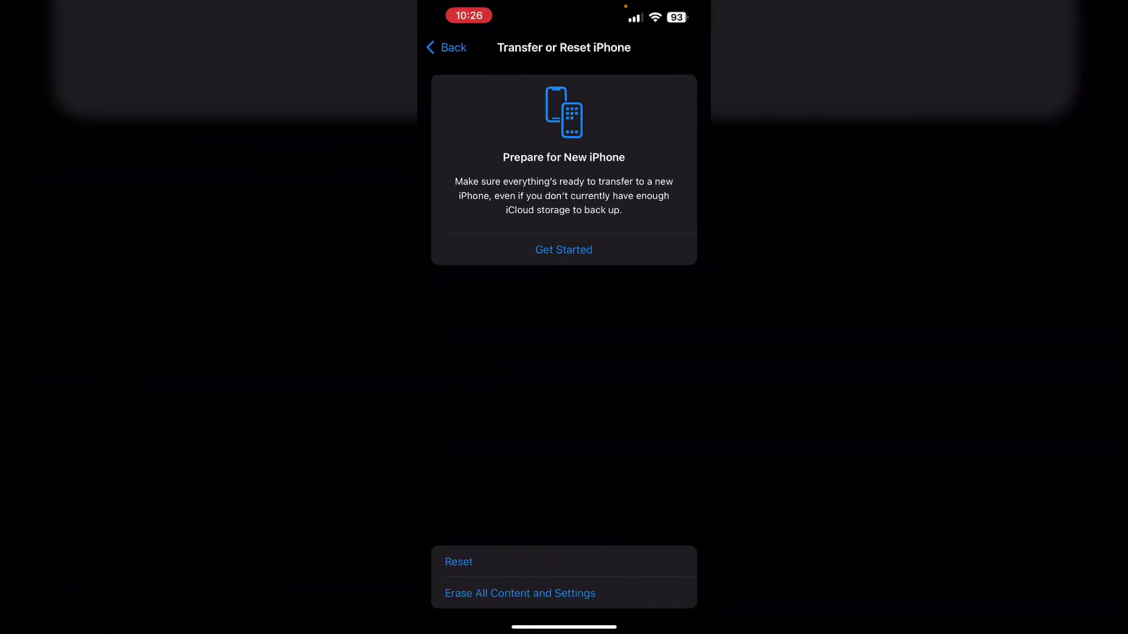
{"action": "left_click", "coordinate": [458, 561]}
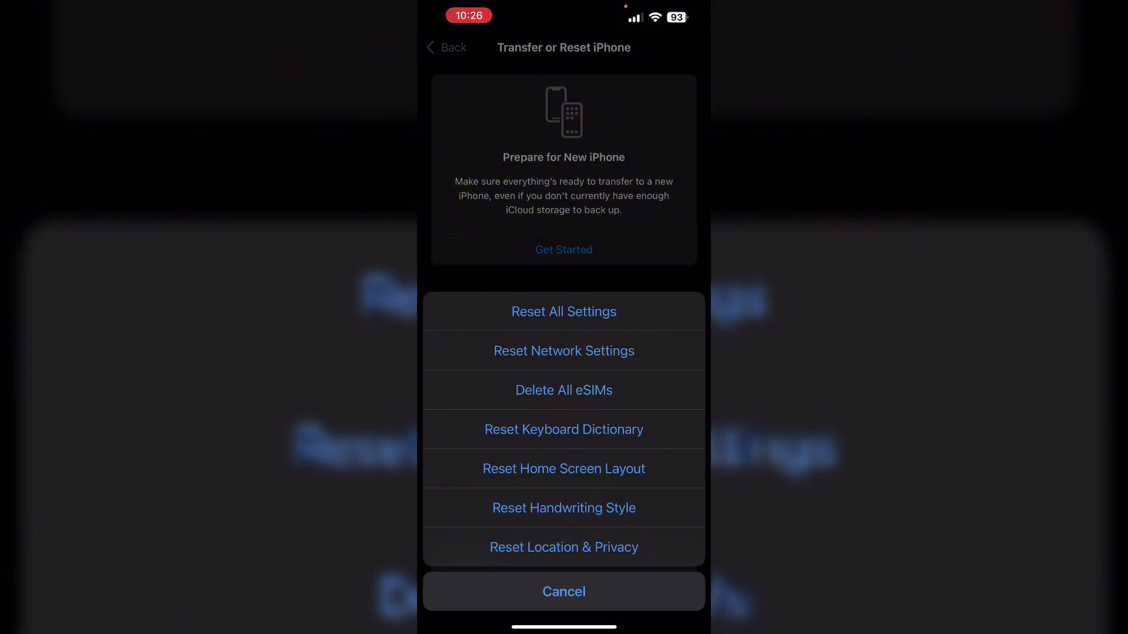
{"action": "left_click", "coordinate": [564, 591]}
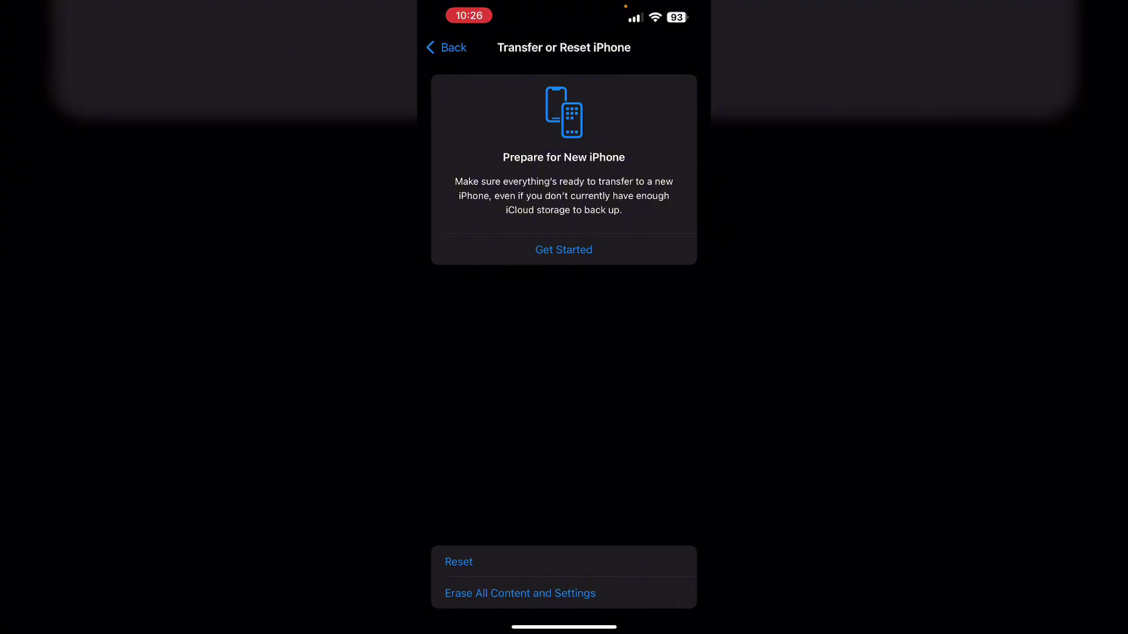
- Go back from Transfer or Reset iPhone to the General settings list
{"action": "left_click", "coordinate": [447, 47]}
{"action": "scroll", "coordinate": [564, 352], "scroll_direction": "up", "scroll_amount": 15}
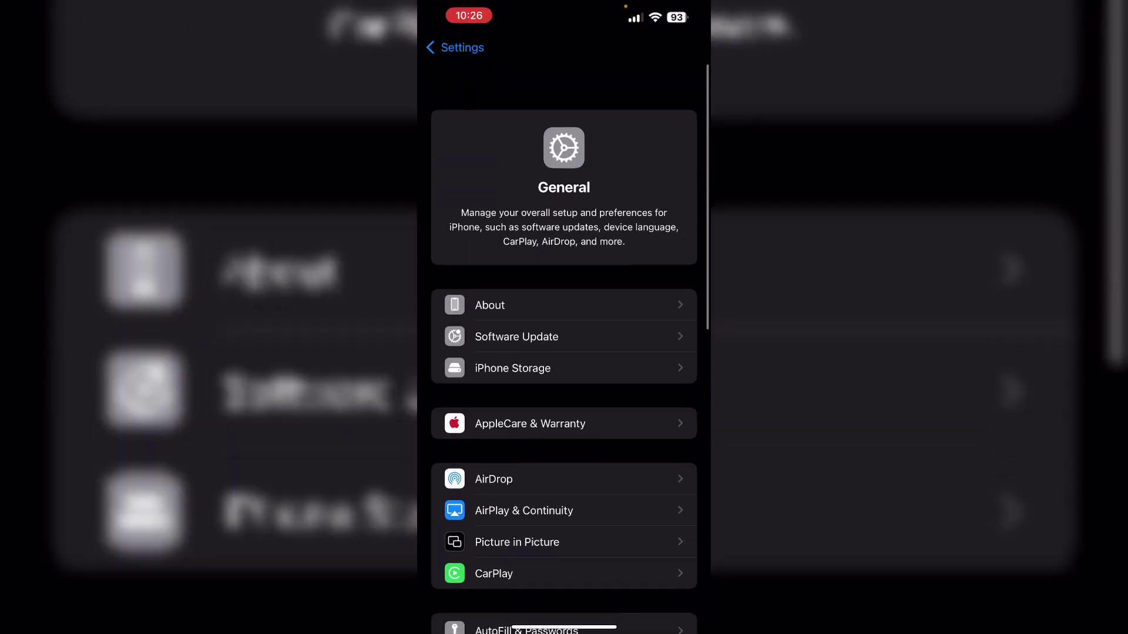